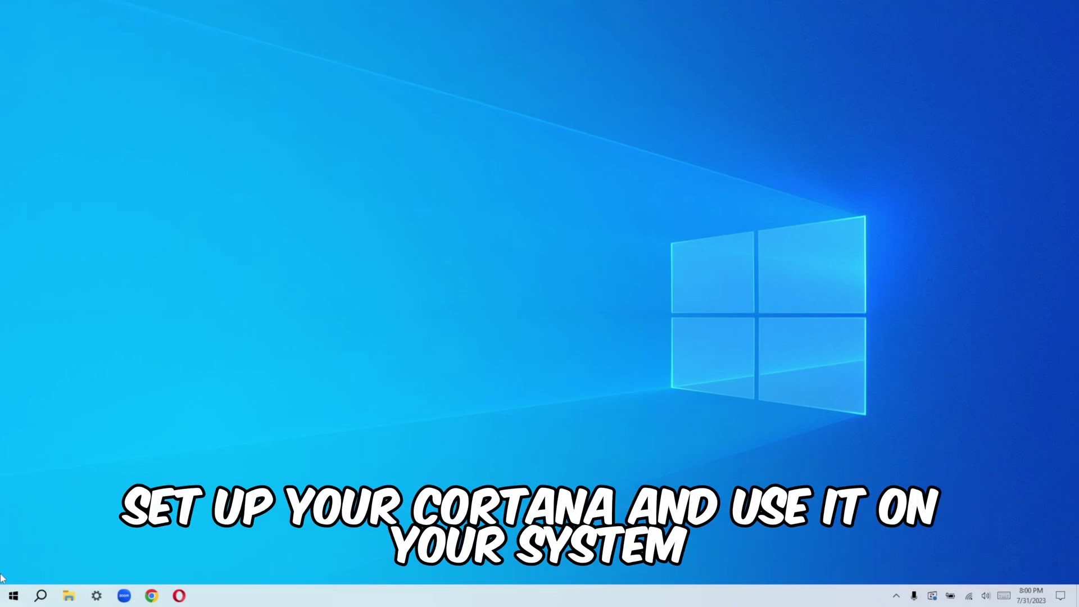
- Open the Start menu to show the installed apps list and pinned tiles
click(12, 596)
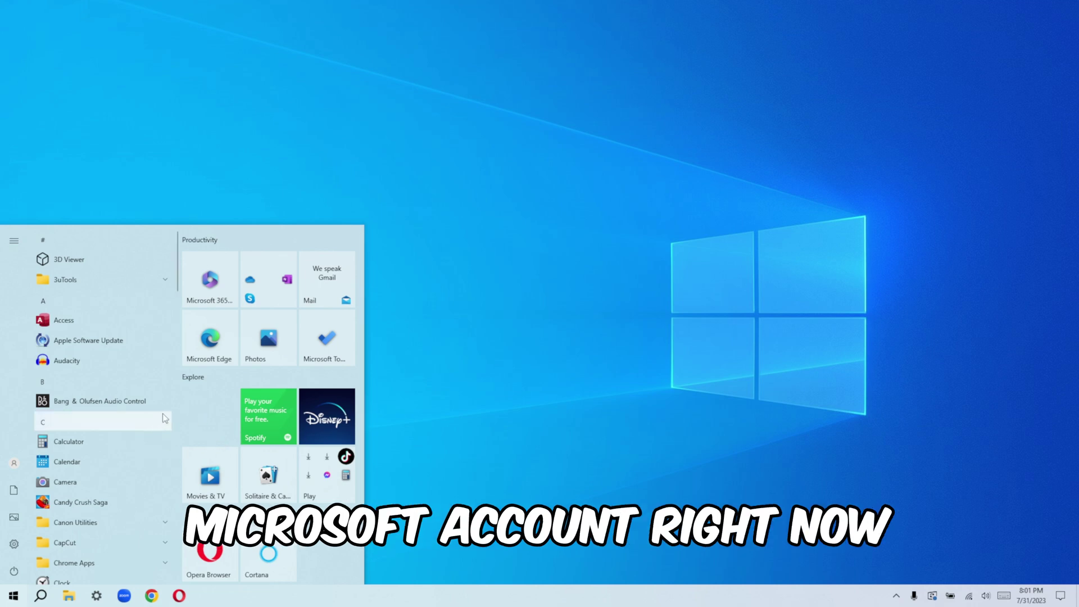
- Dismiss the Start menu and launch Microsoft Store from Recent in Windows search
click(388, 461)
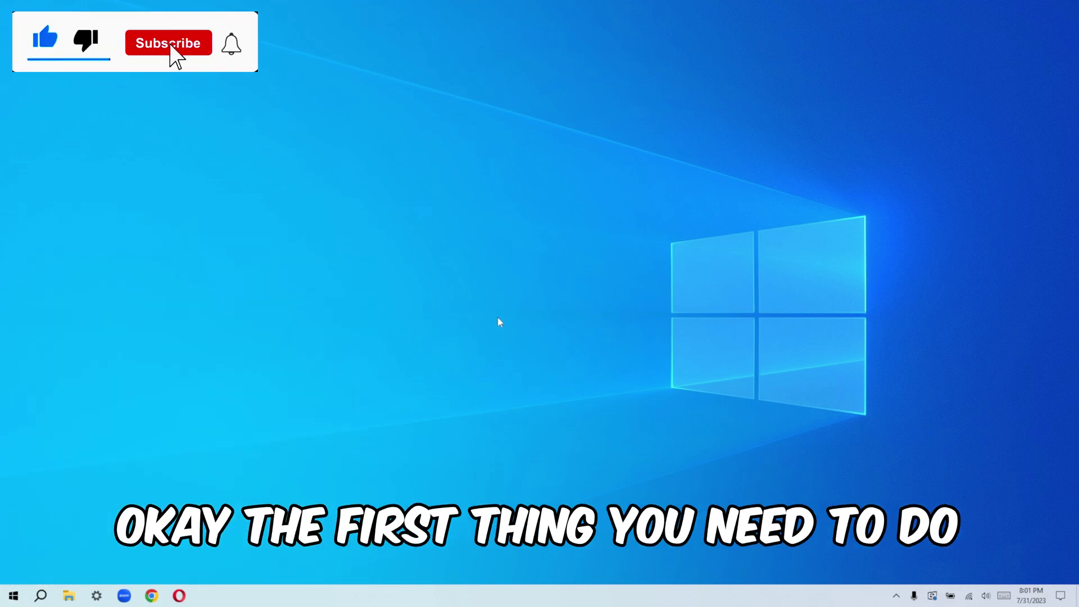
click(47, 597)
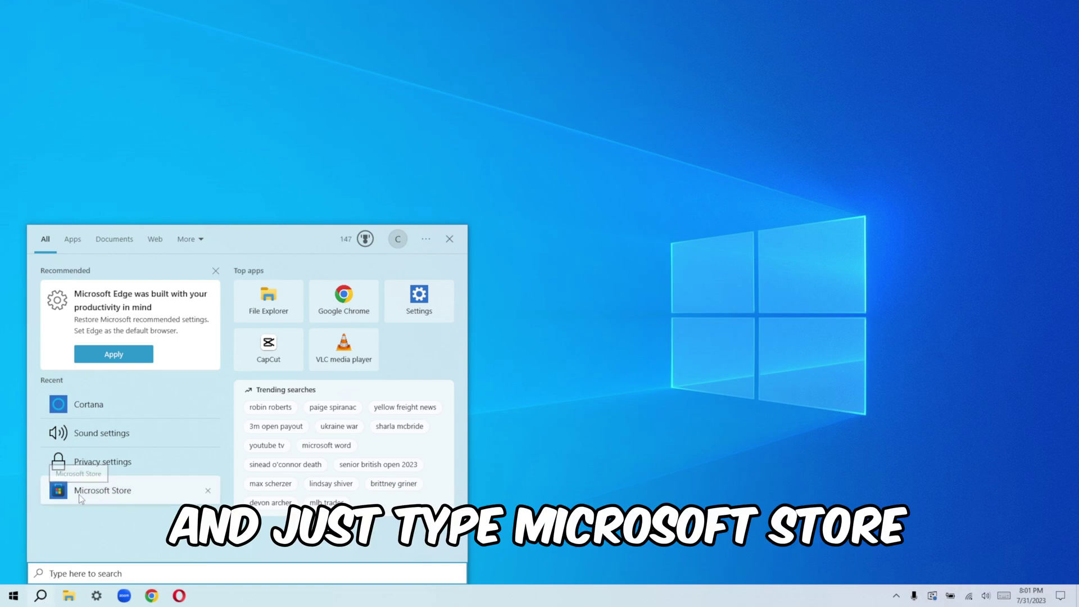
click(110, 493)
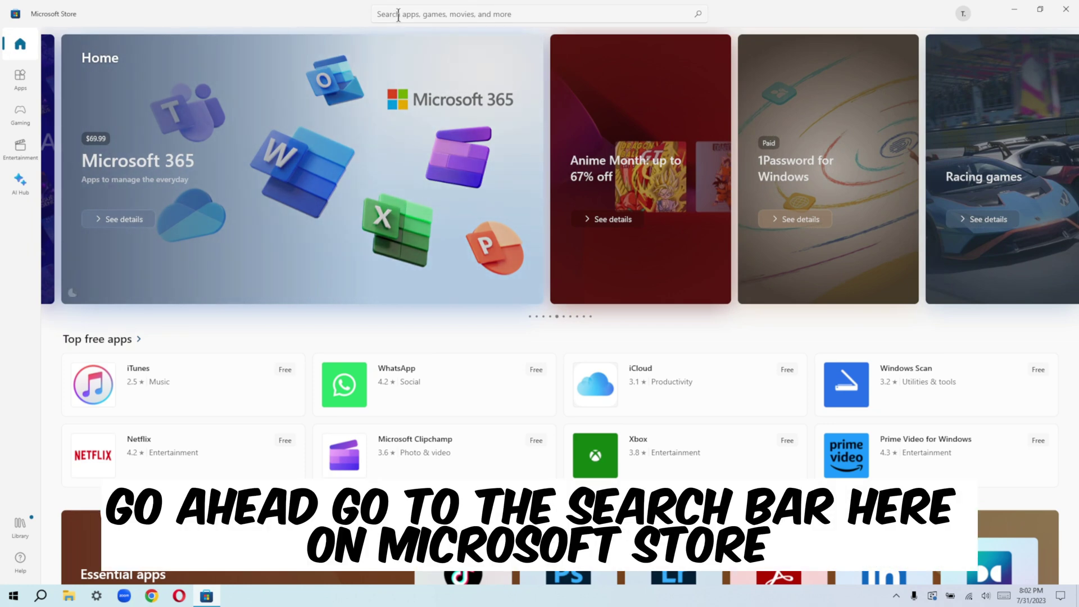
- Search the Store for 'cortana', view its already-installed app page, then close the Store
click(398, 15)
text(cortana)
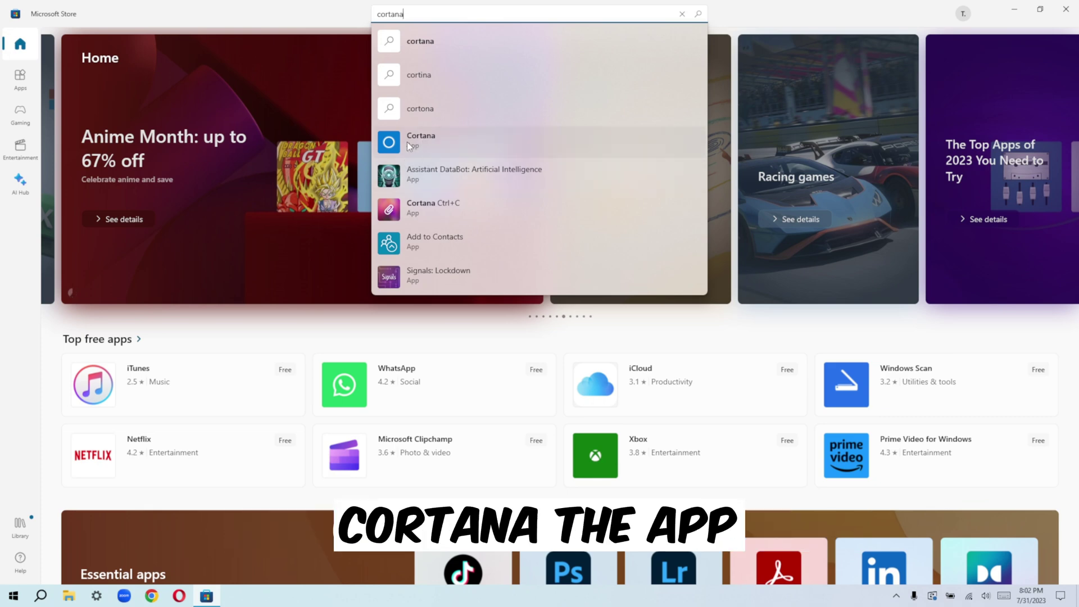
click(407, 141)
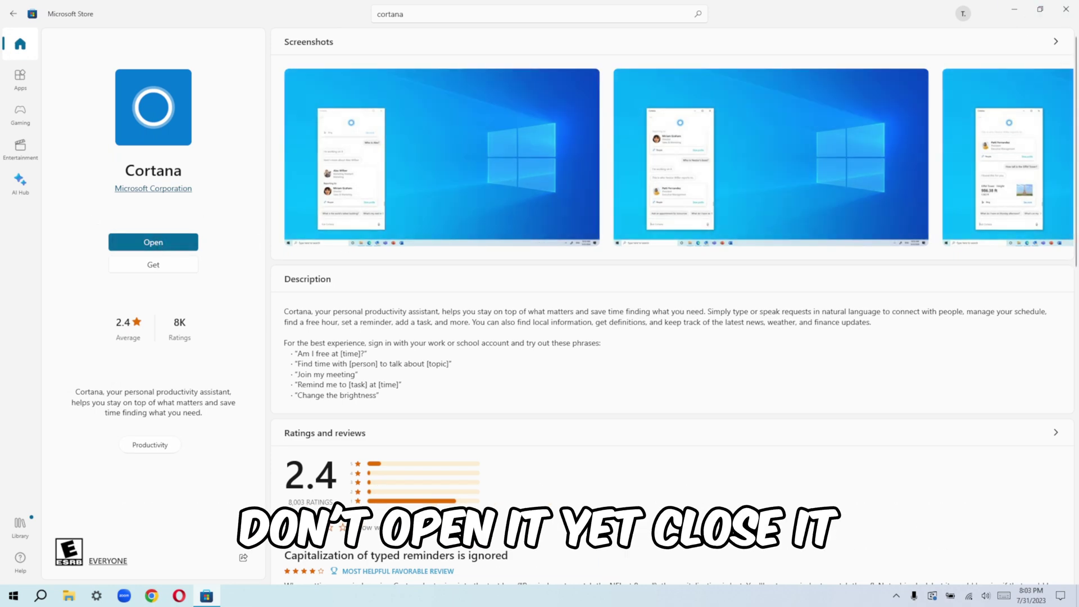
click(1067, 9)
- Search 'privacy sett' and open the Privacy Speech page showing online speech recognition on
click(43, 597)
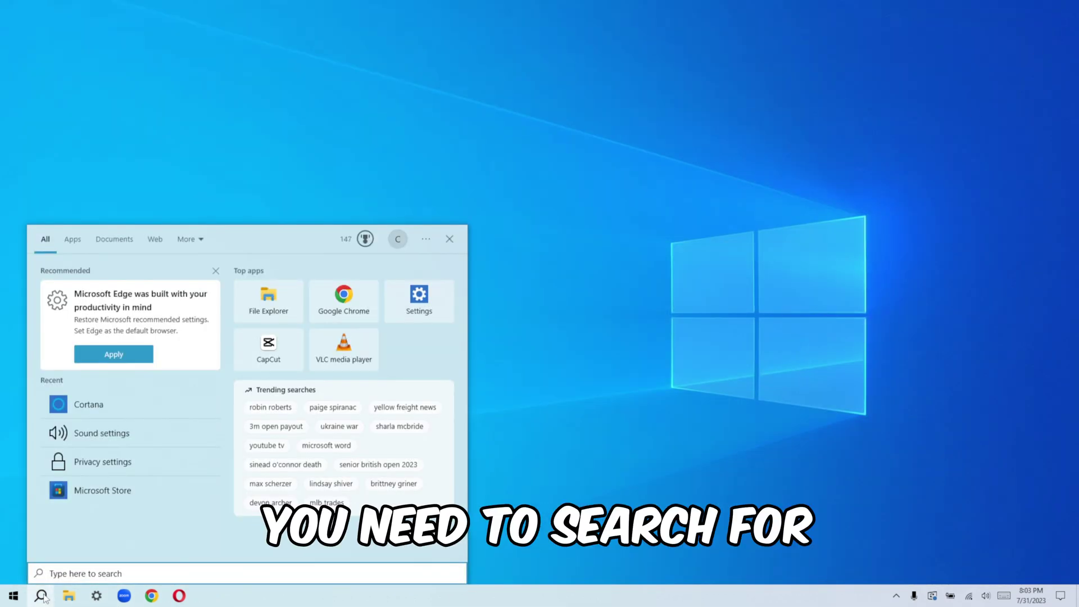
text(privacy sett)
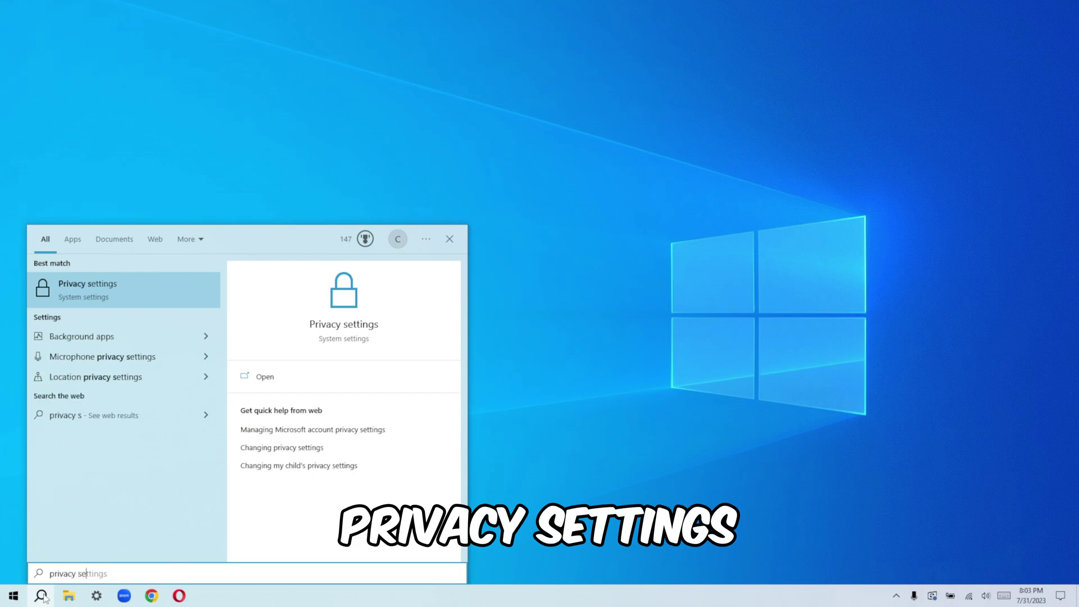
click(97, 289)
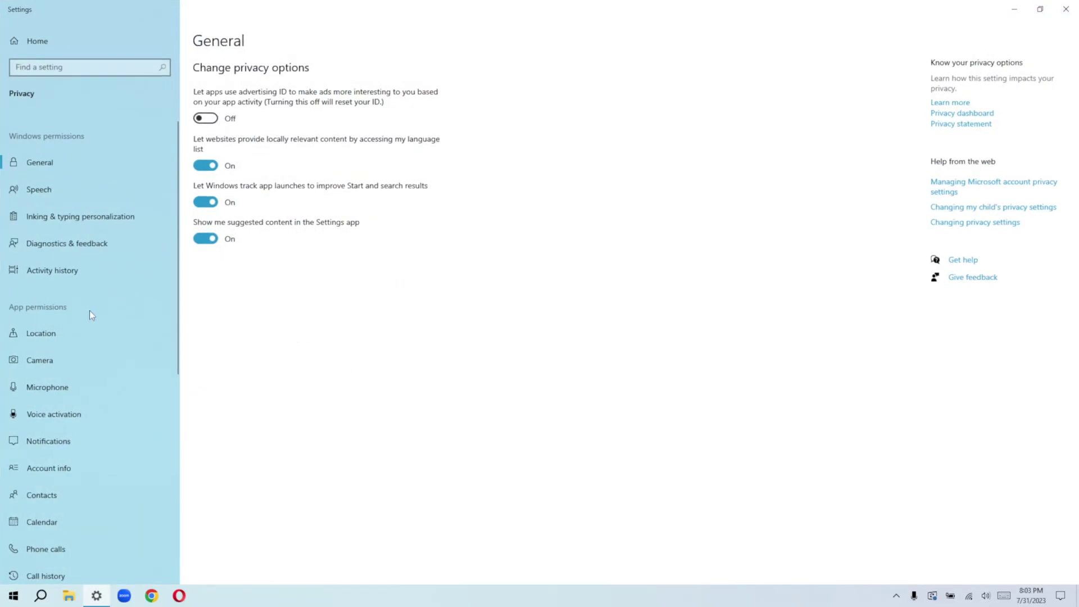
click(38, 191)
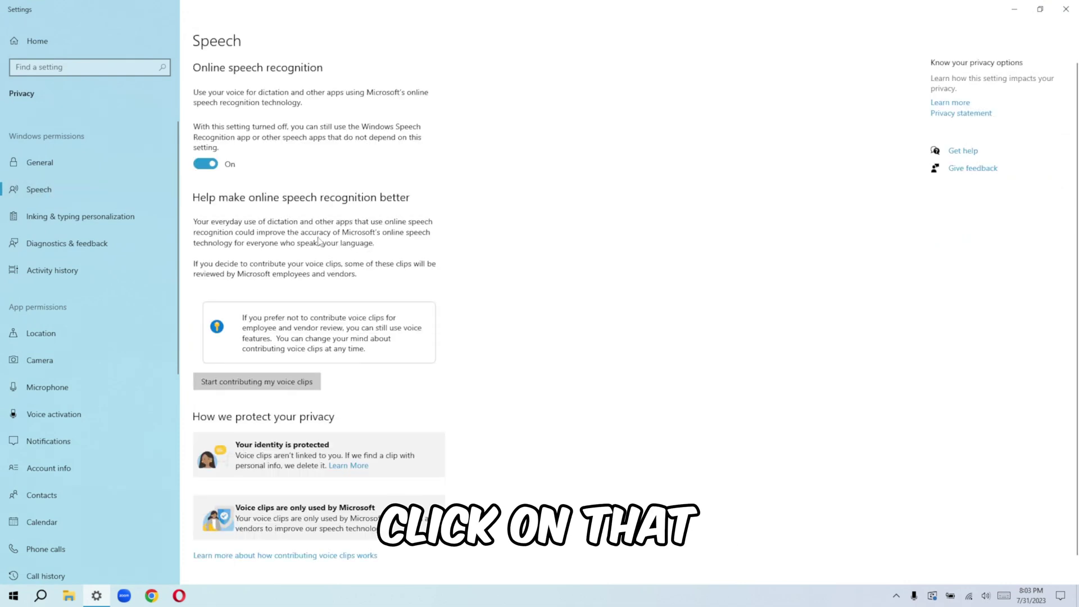
scroll(501, 282, down, 1)
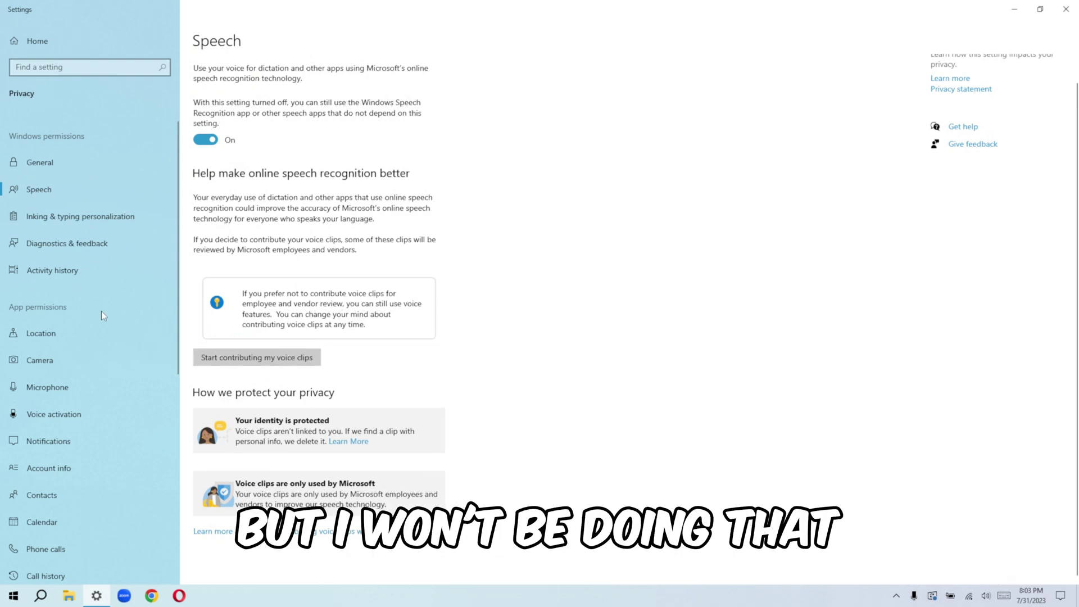
- Check the Privacy Microphone page to confirm Cortana is allowed microphone access
click(63, 388)
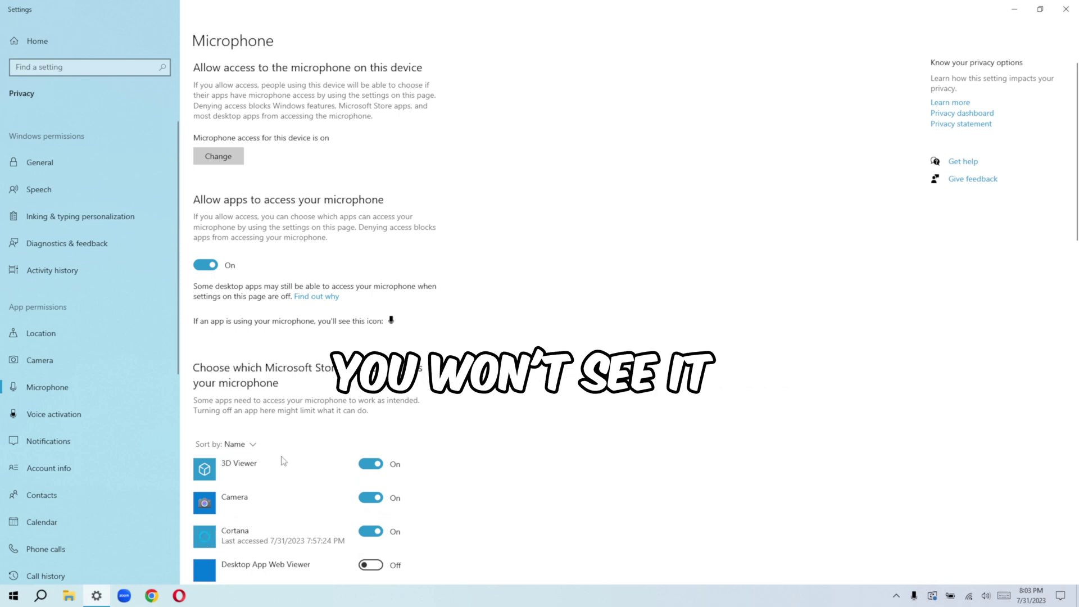
scroll(283, 460, down, 3)
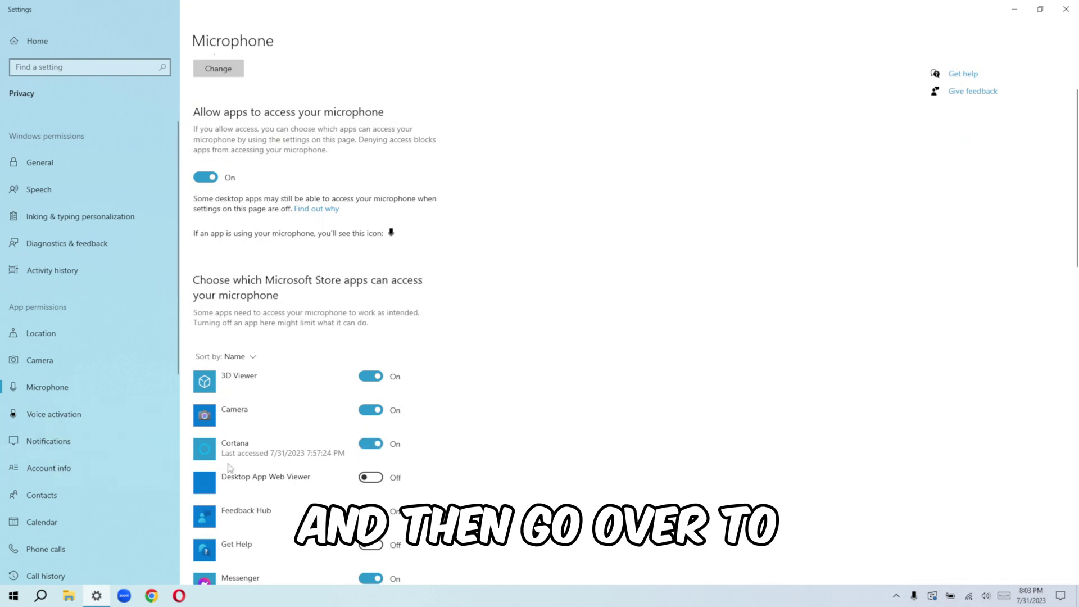
- Confirm both Cortana voice activation options are on, including when the device is locked
click(68, 417)
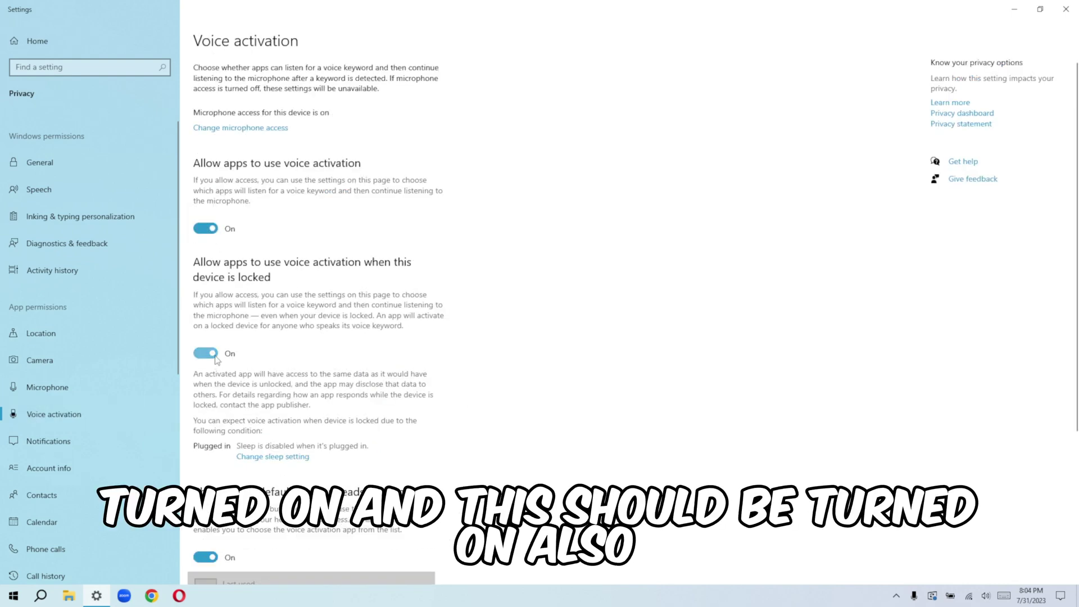
scroll(426, 360, down, 4)
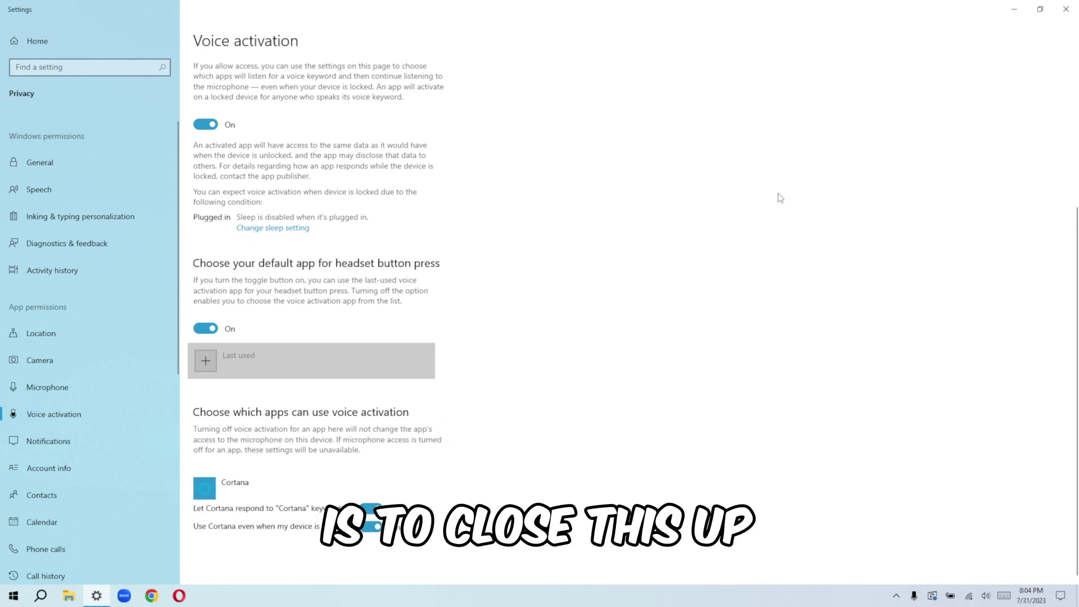
- Close Settings and open Sound settings through a 'sound' search
click(1066, 9)
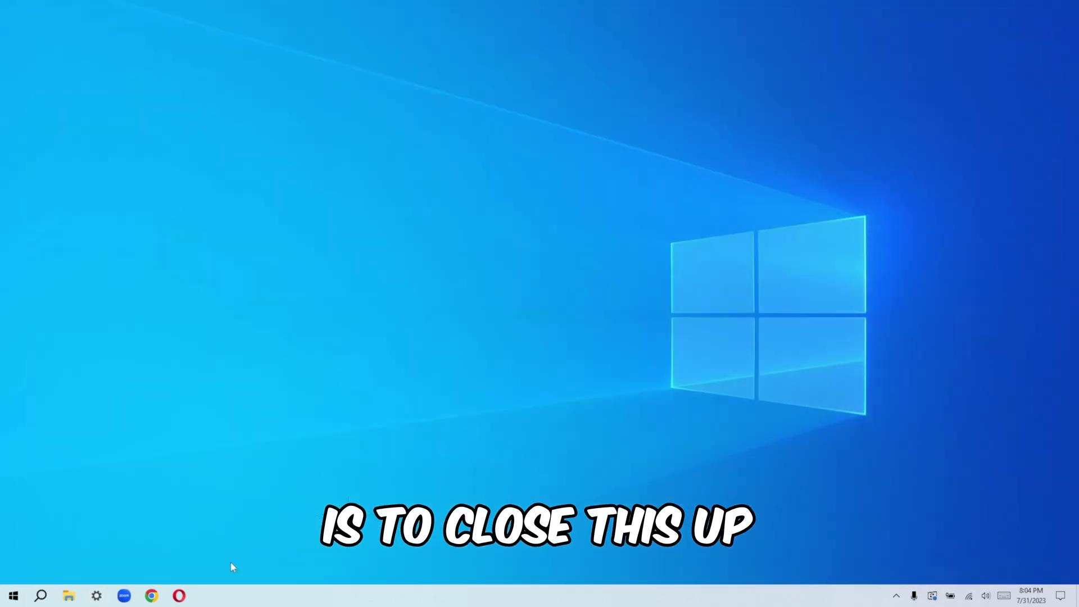
click(40, 596)
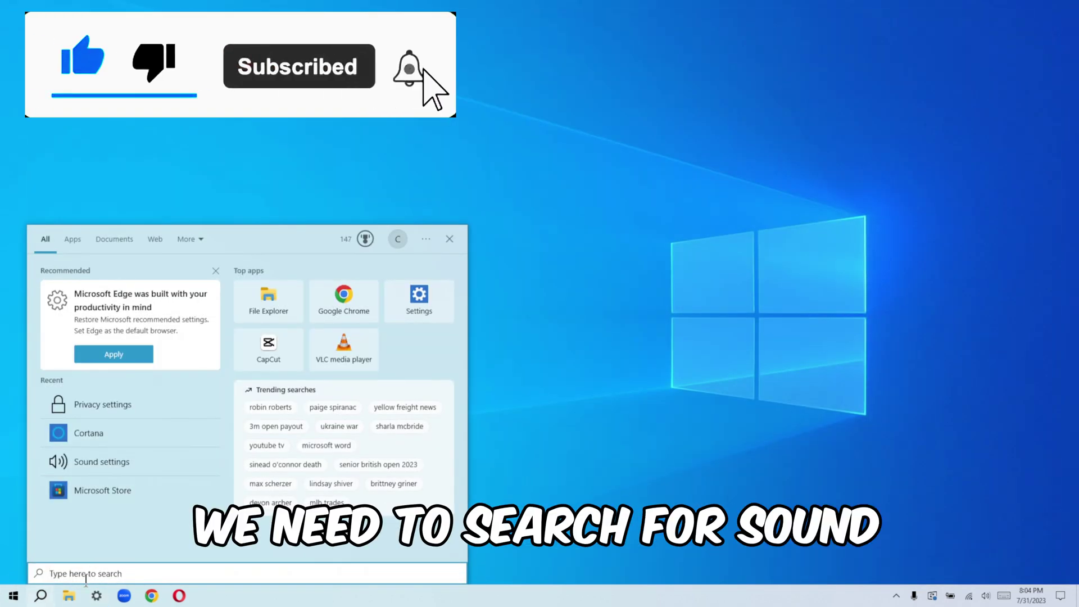
text(s)
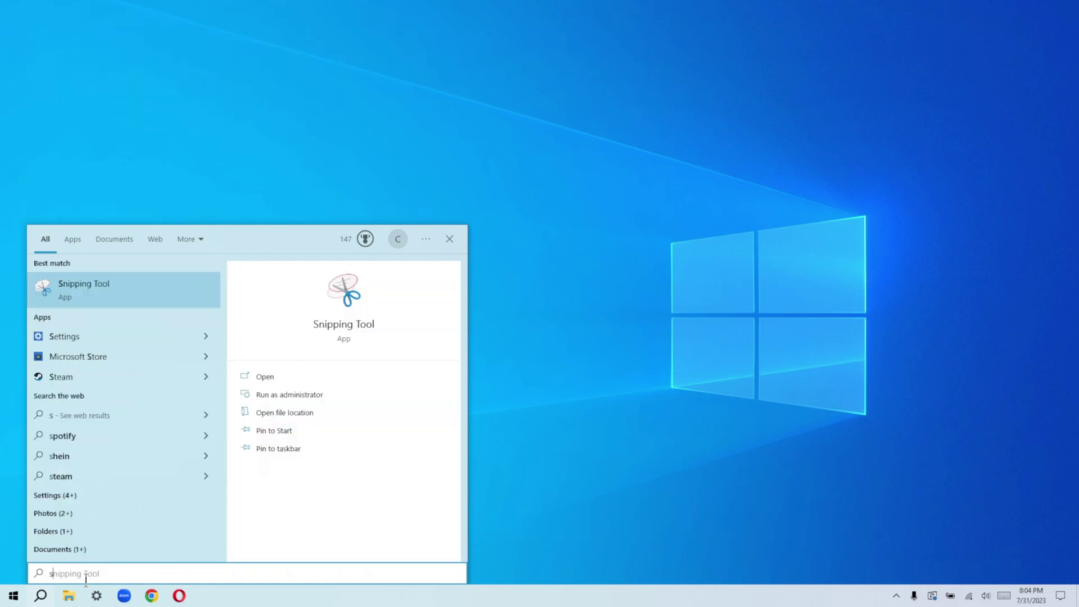
text(ound)
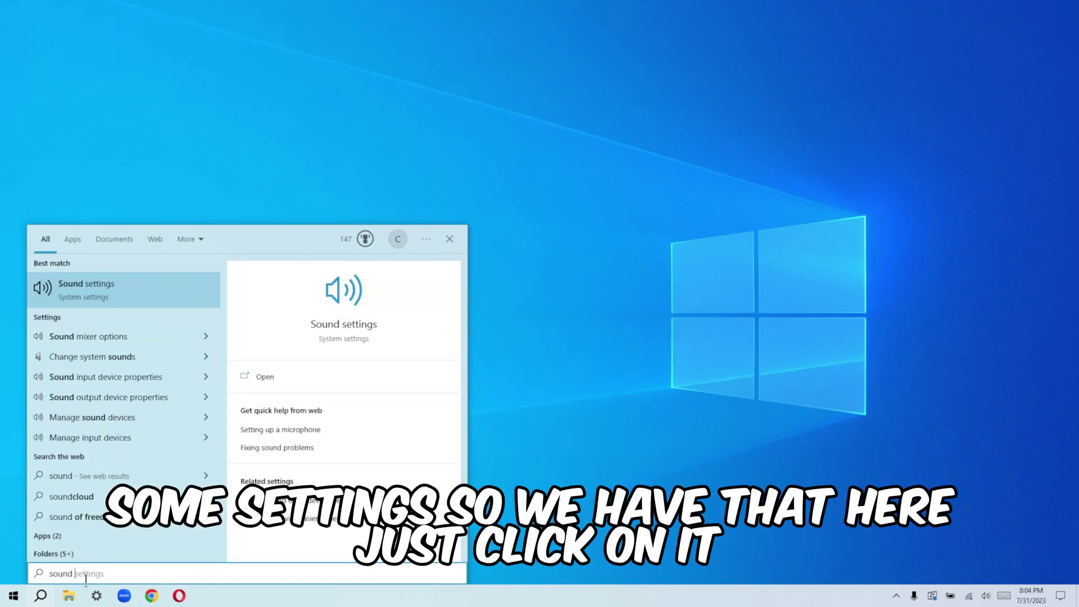
key(Tab)
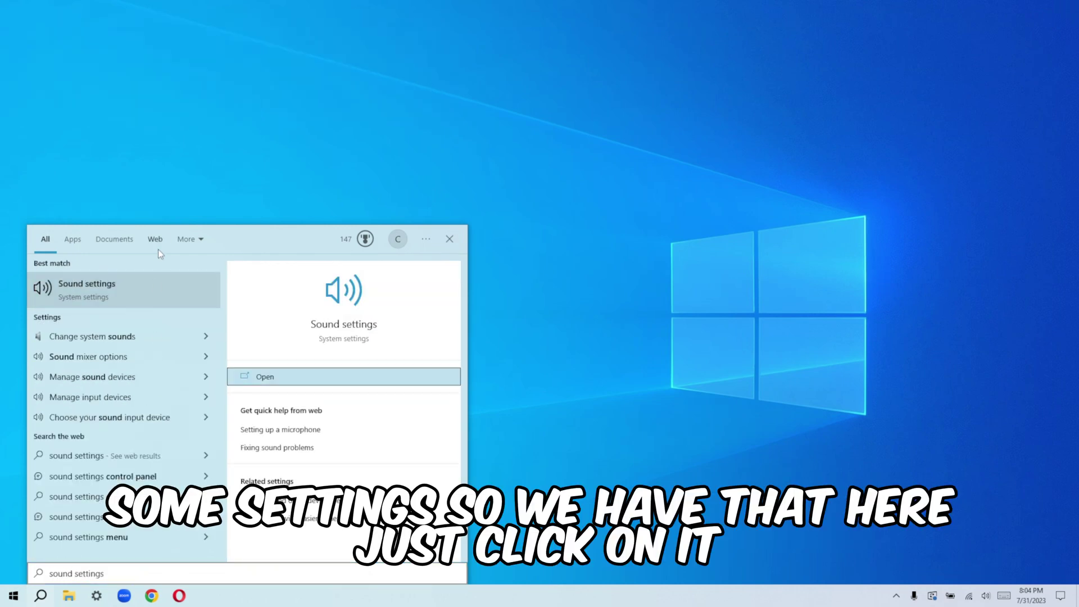
click(116, 289)
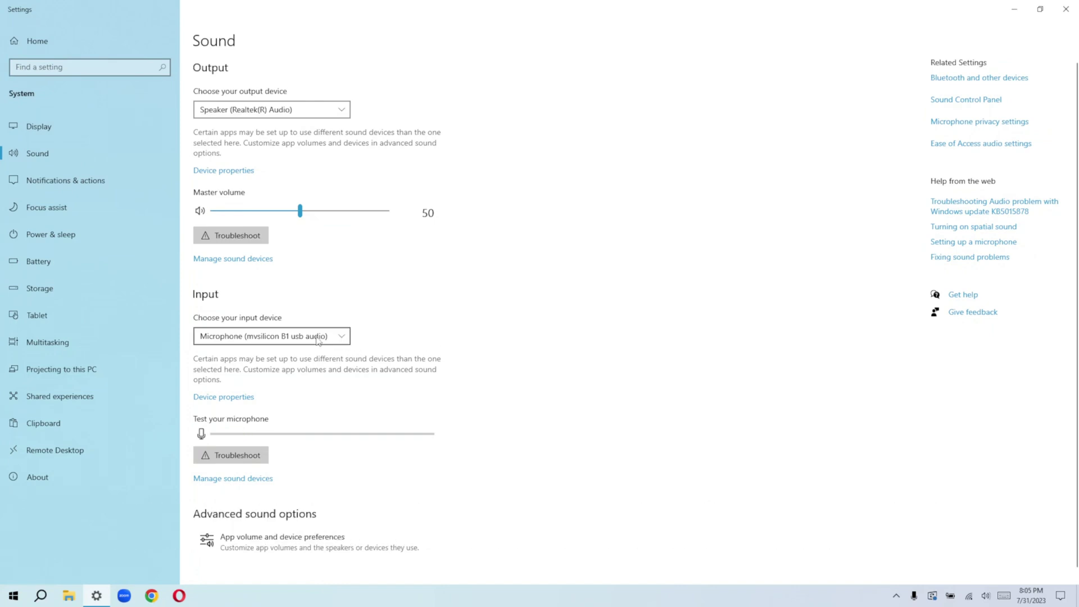
- Choose Microphone (mvsilicon B1 usb audio) as the input device
click(342, 336)
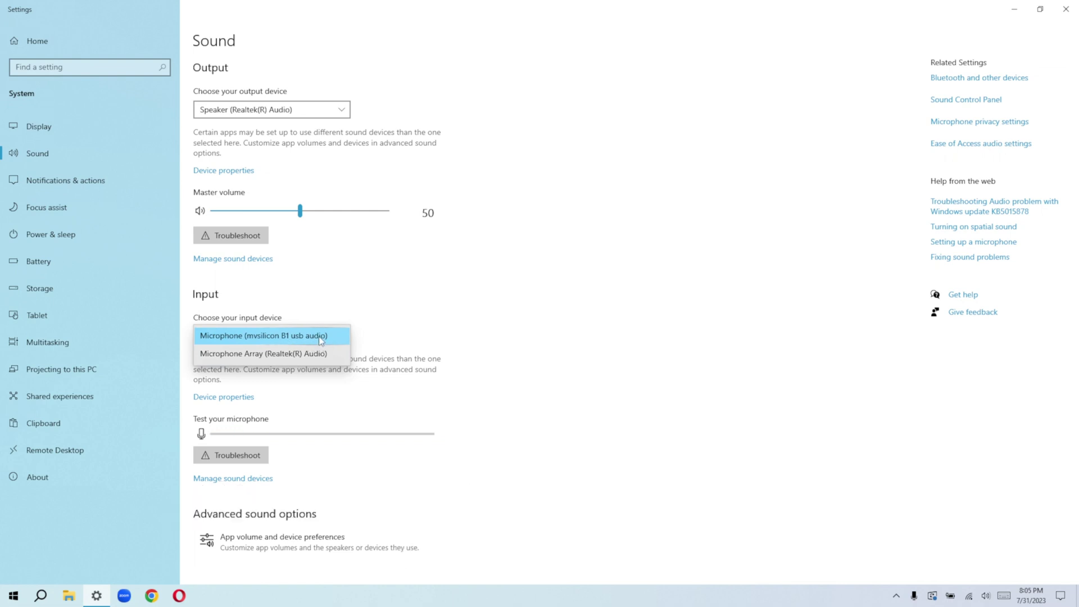
click(319, 336)
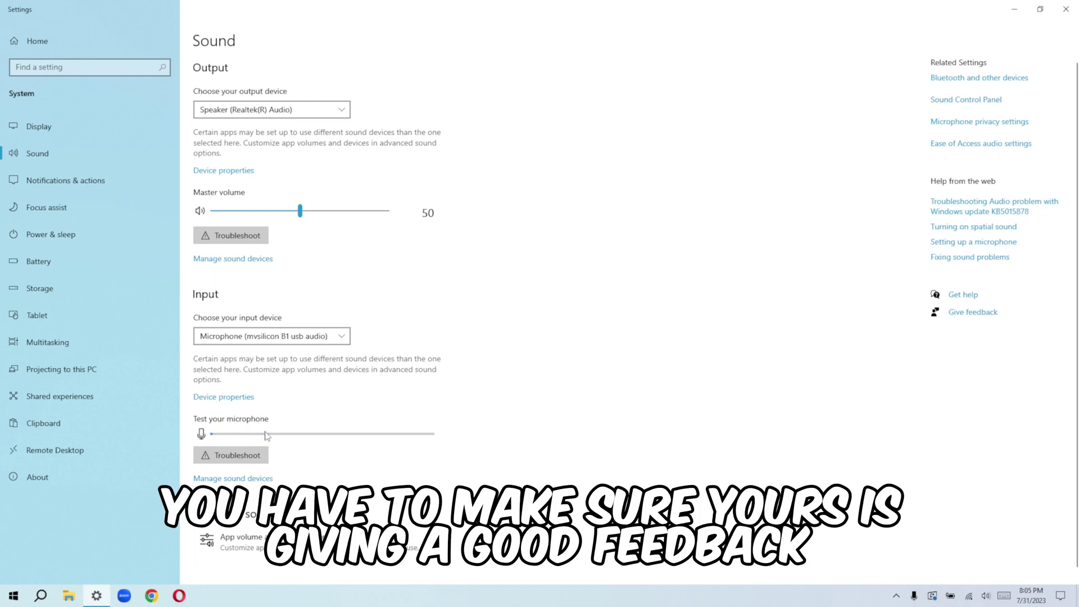
scroll(578, 298, down, 1)
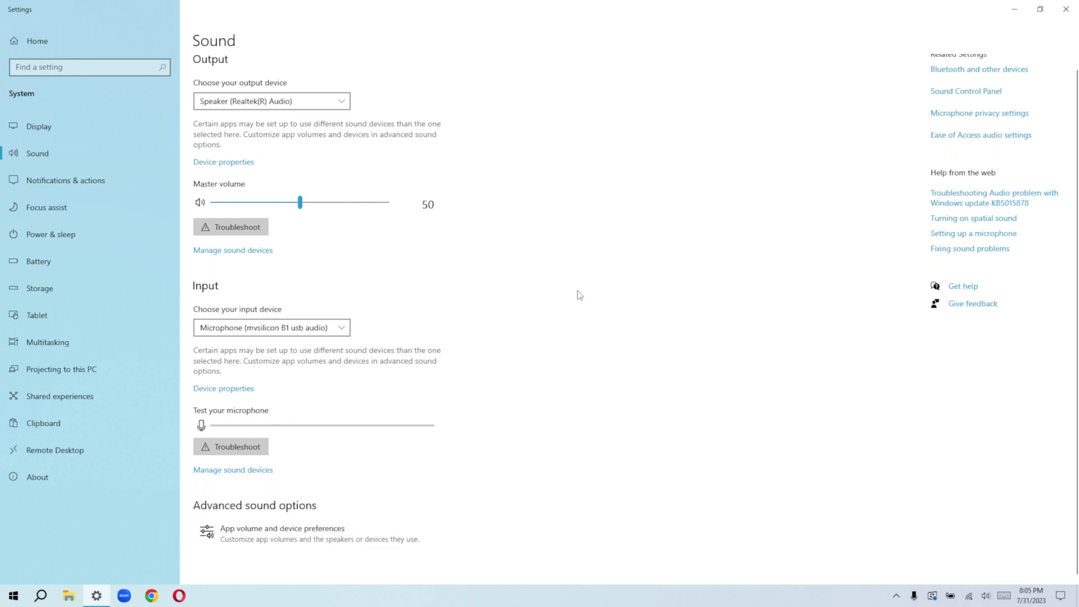
scroll(578, 299, up, 1)
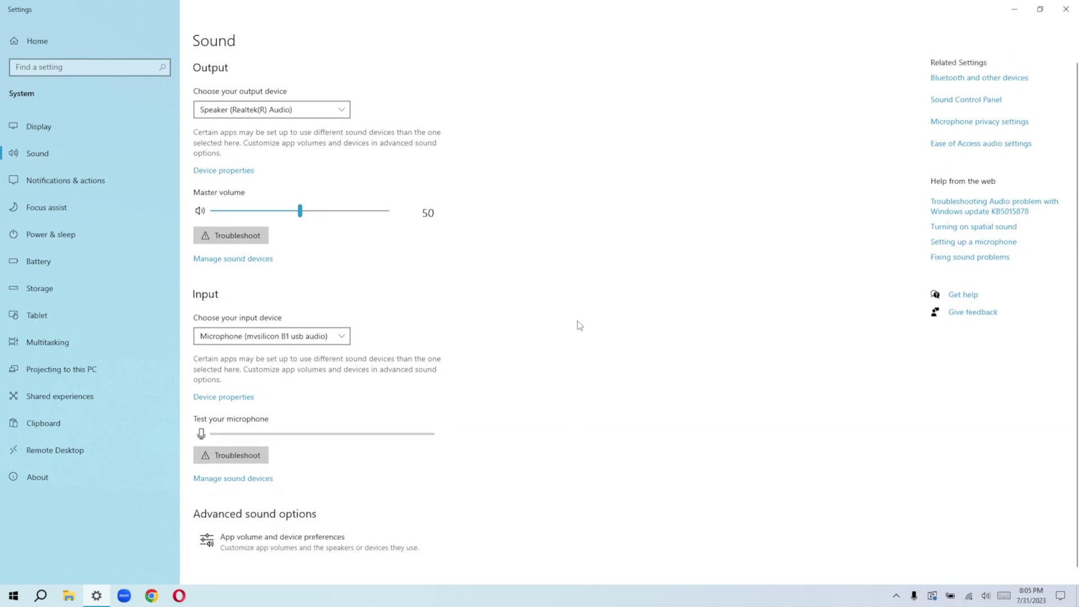
- Close Settings and launch Cortana from Recent in Windows search
click(1066, 9)
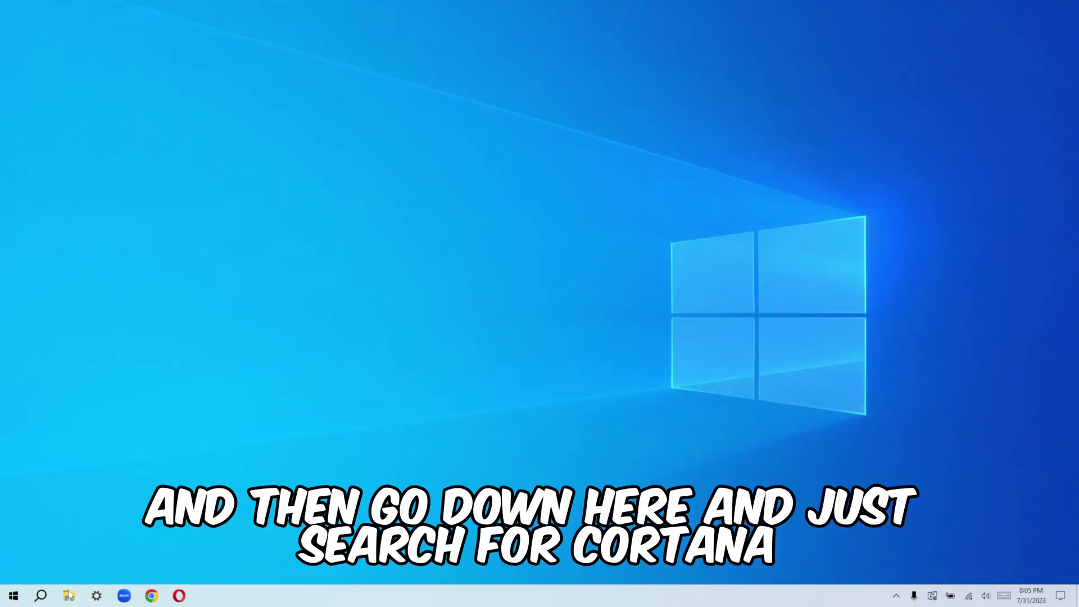
click(37, 599)
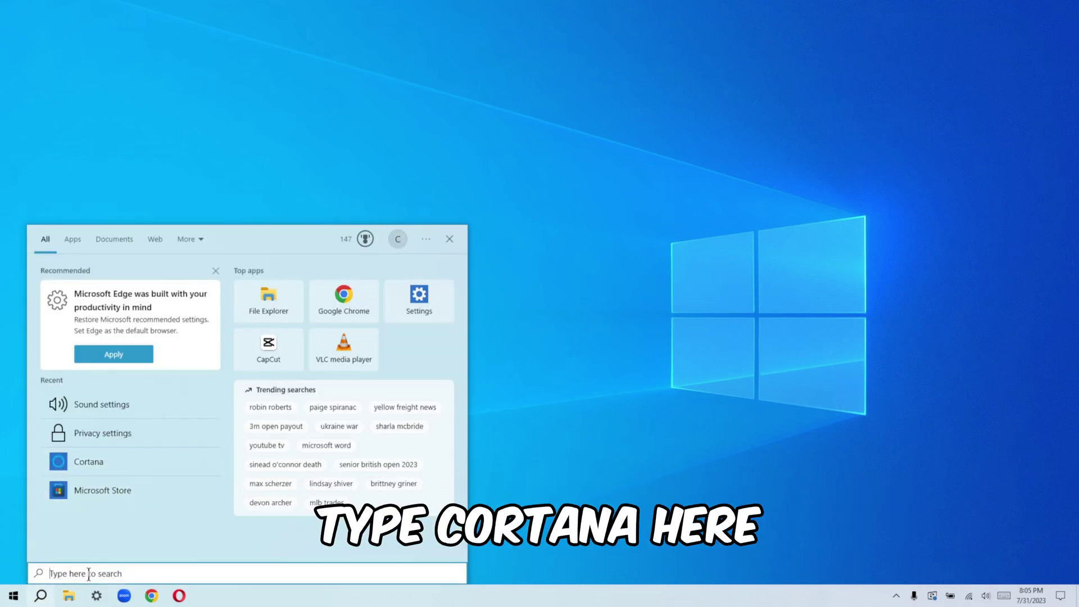
click(95, 462)
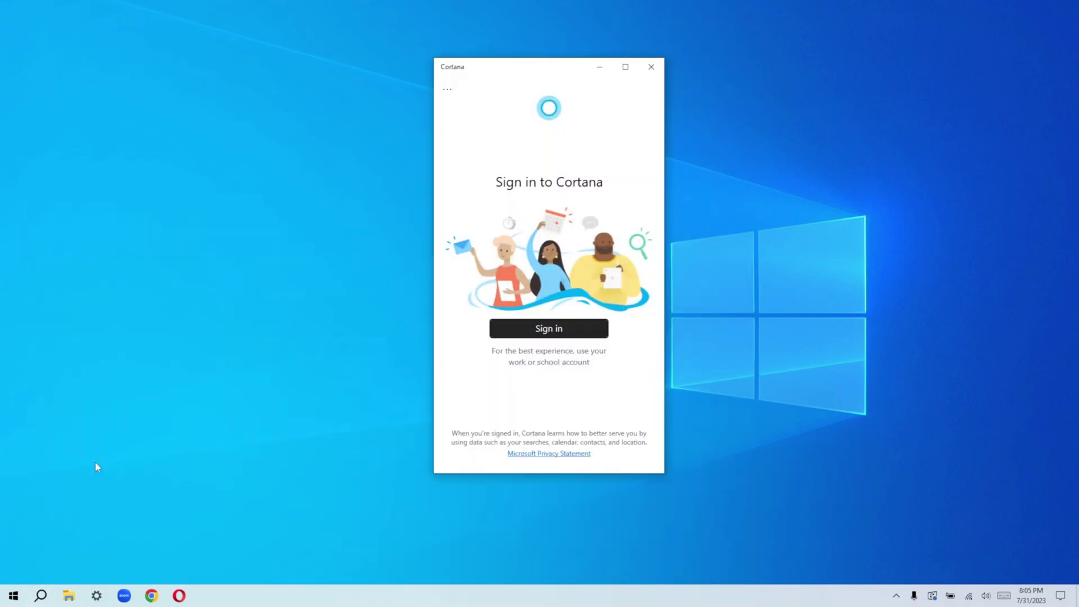
- Sign in to Cortana with the existing listed account
click(552, 332)
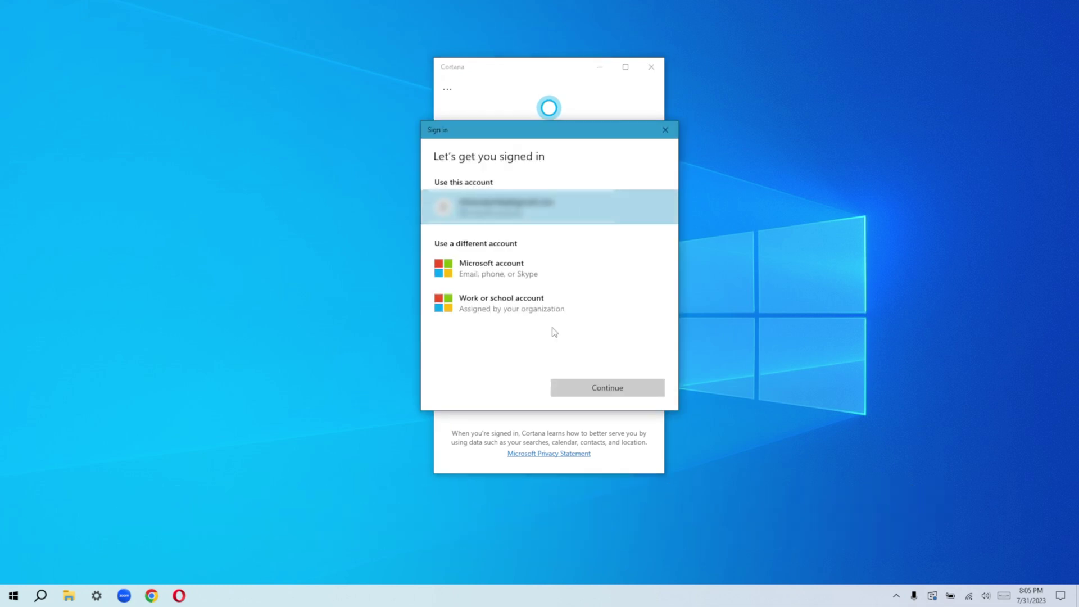
click(609, 388)
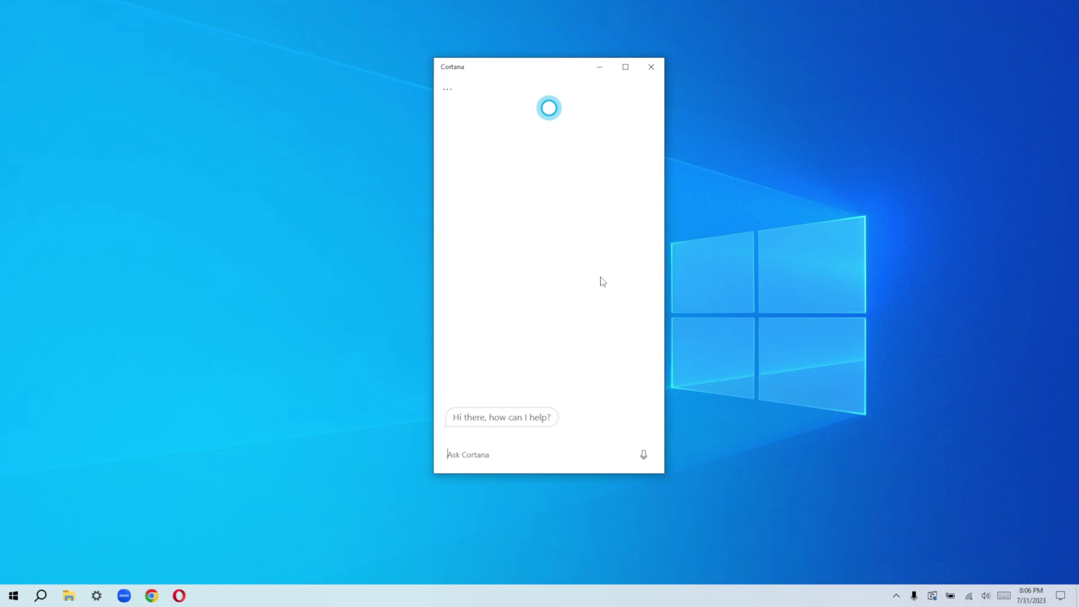
- Test Cortana with a spoken 'Hey Cortana' prompt, then close its window
click(647, 454)
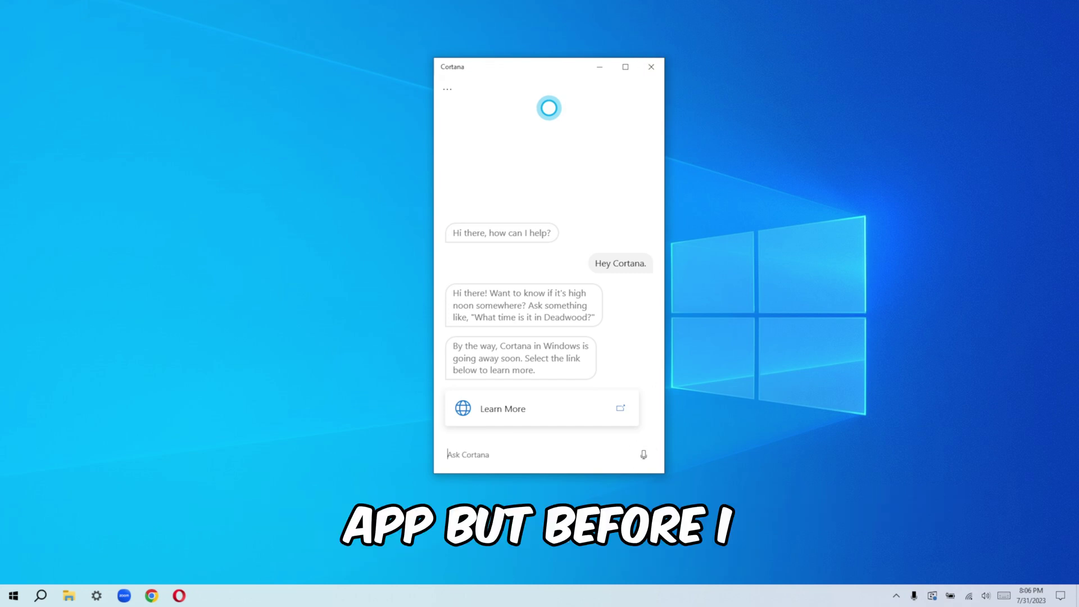
click(651, 67)
- Refresh the desktop and bring up Windows search with Cortana listed under Recent
right_click(538, 183)
click(502, 216)
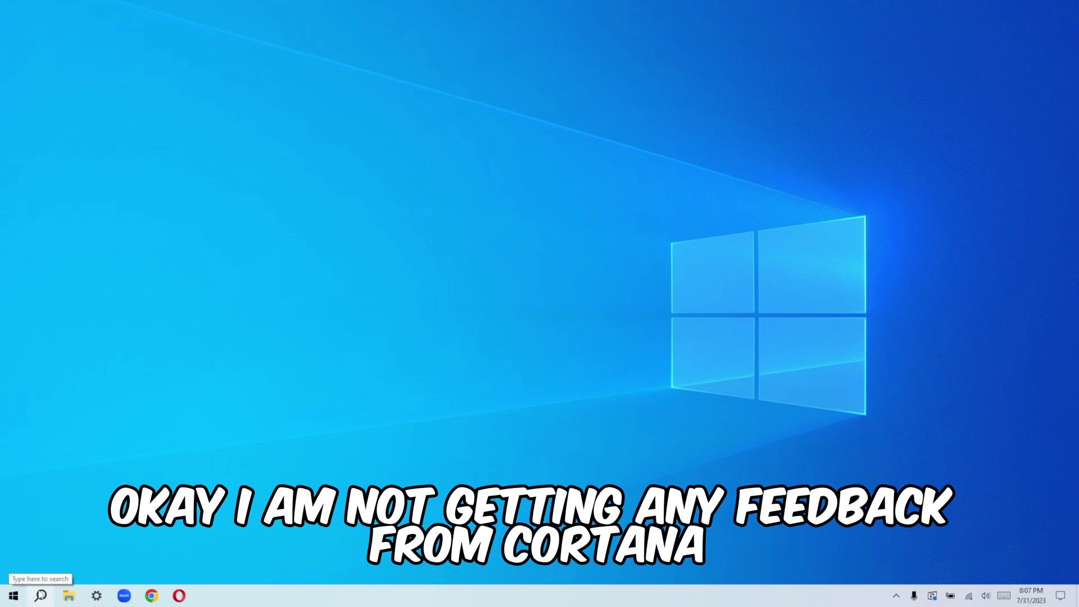
click(40, 596)
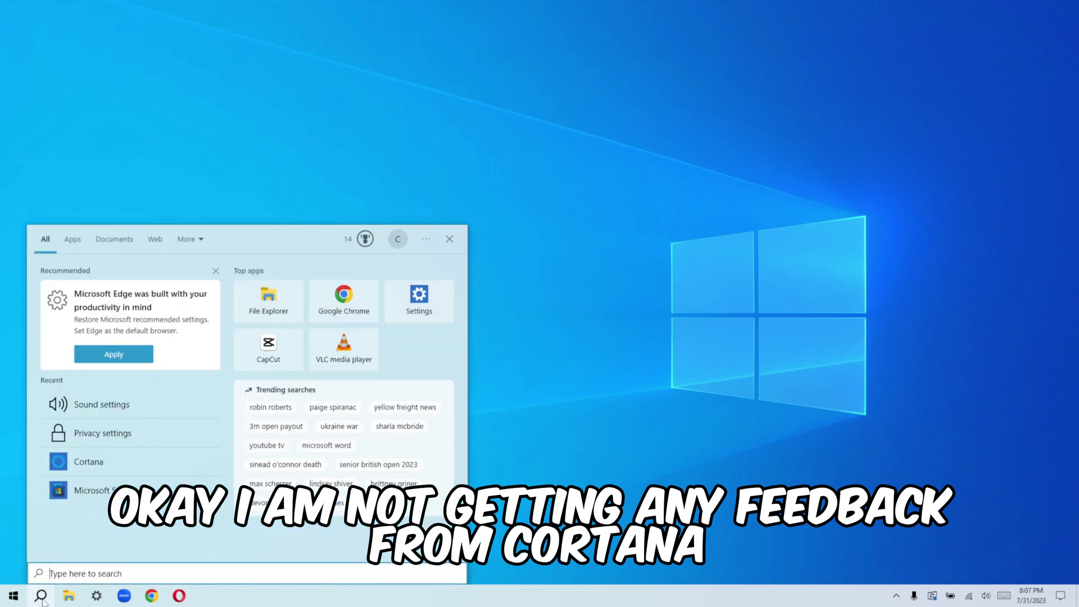
- Reopen Cortana, pin its Recent search entry to the taskbar, and close the search panel
click(85, 461)
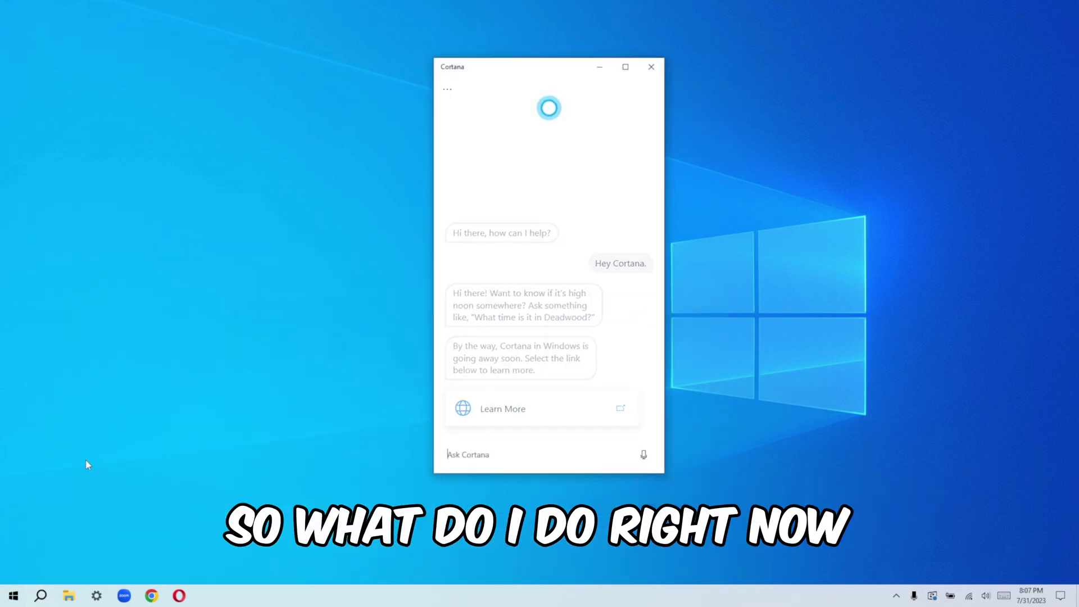
click(41, 596)
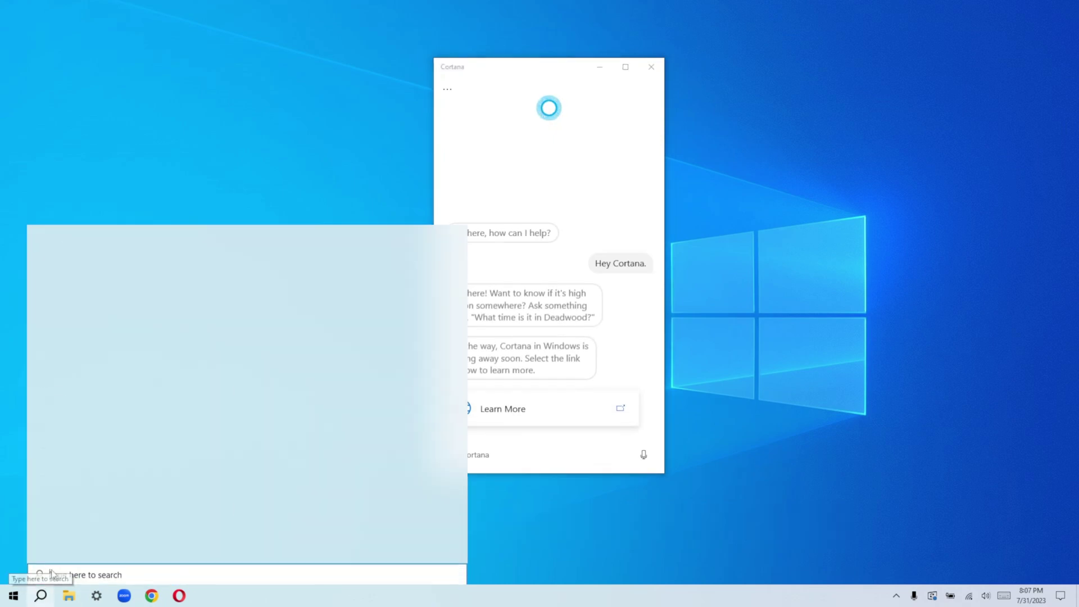
right_click(93, 469)
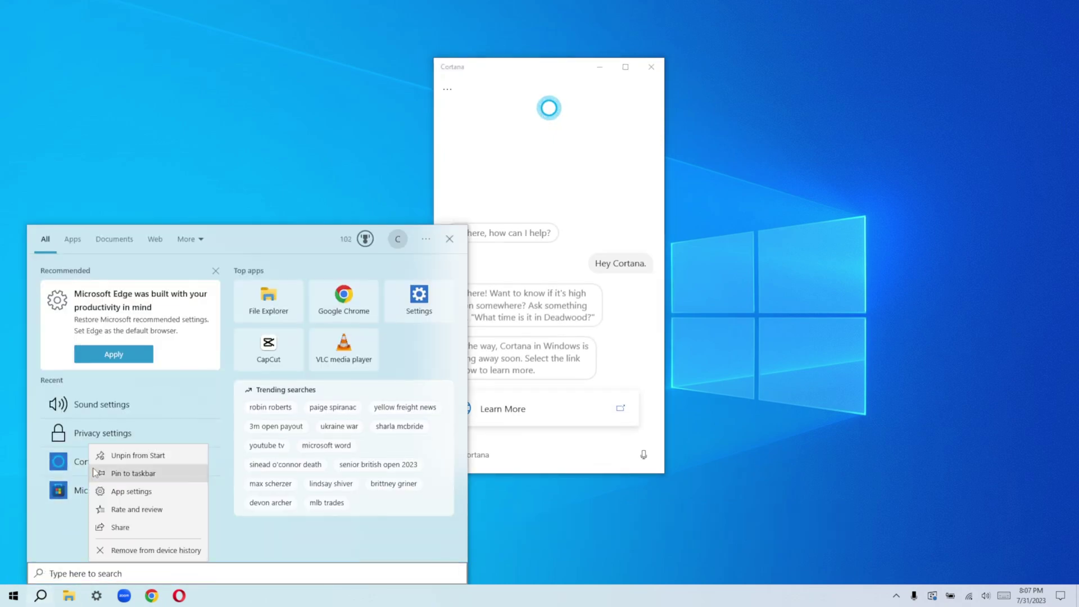
click(129, 476)
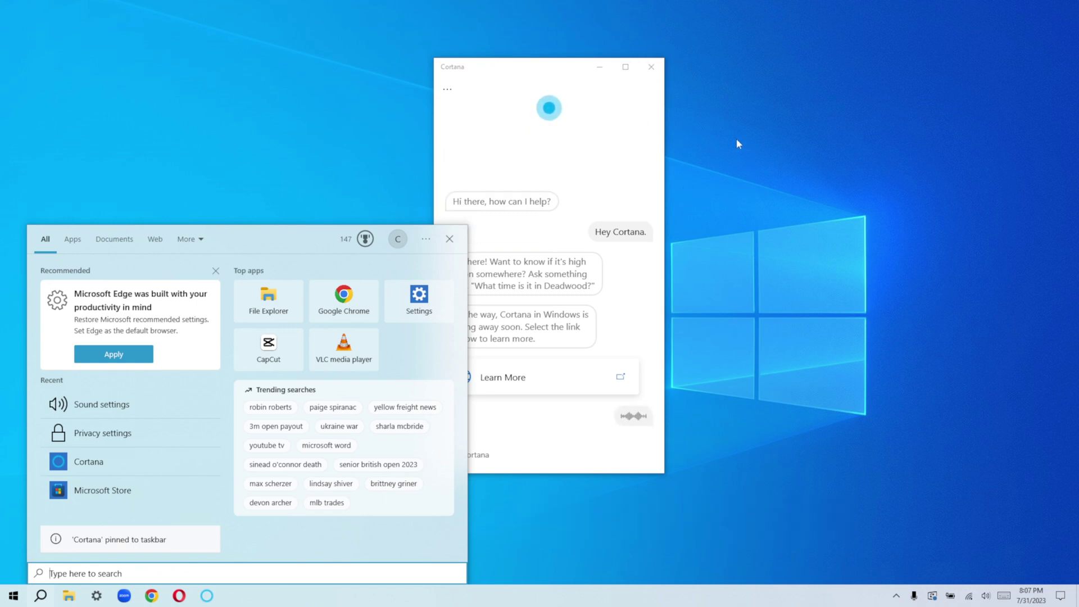
click(584, 52)
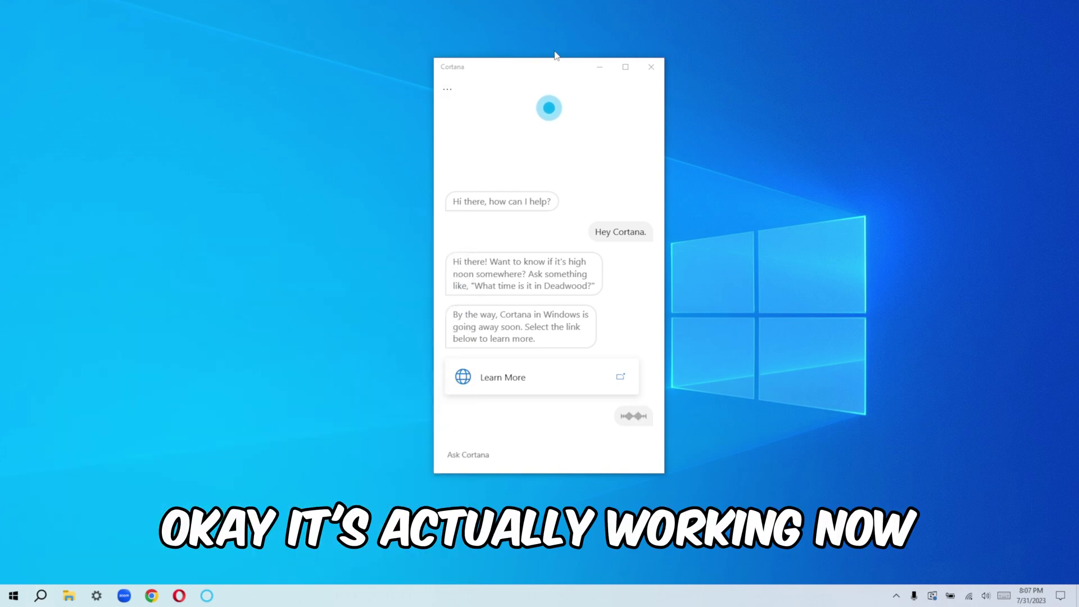
- Close Cortana, move its taskbar icon to the first pinned slot, and refresh the desktop
click(653, 67)
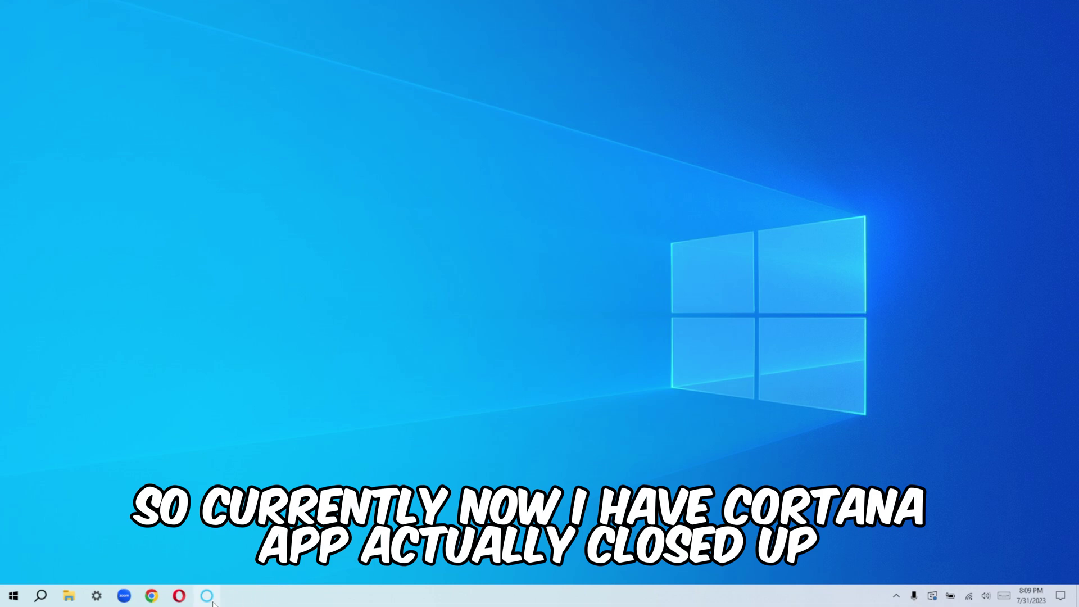
drag(211, 600, 38, 605)
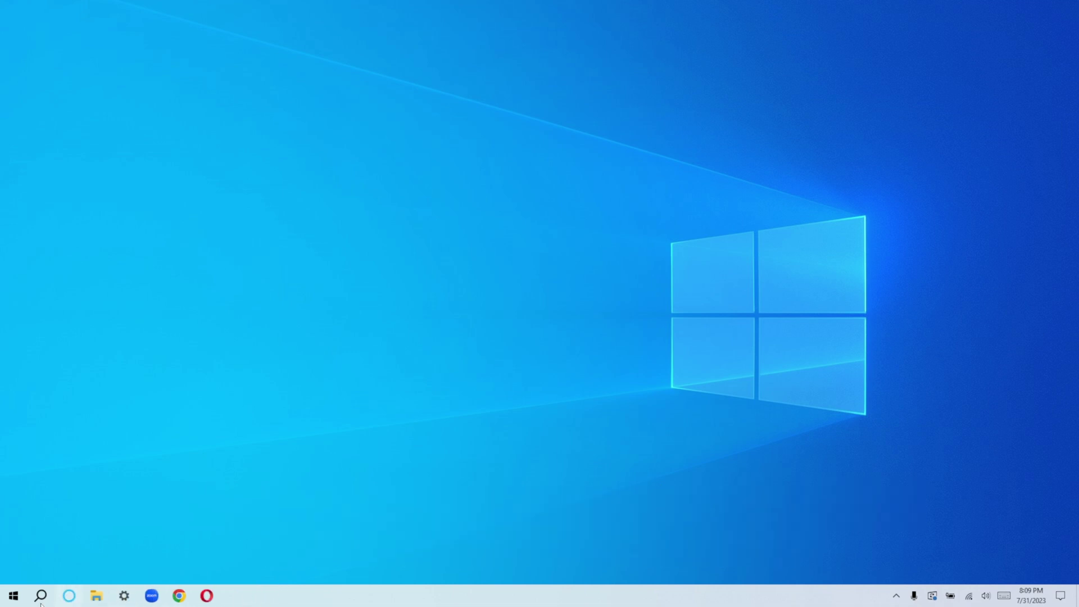
right_click(470, 188)
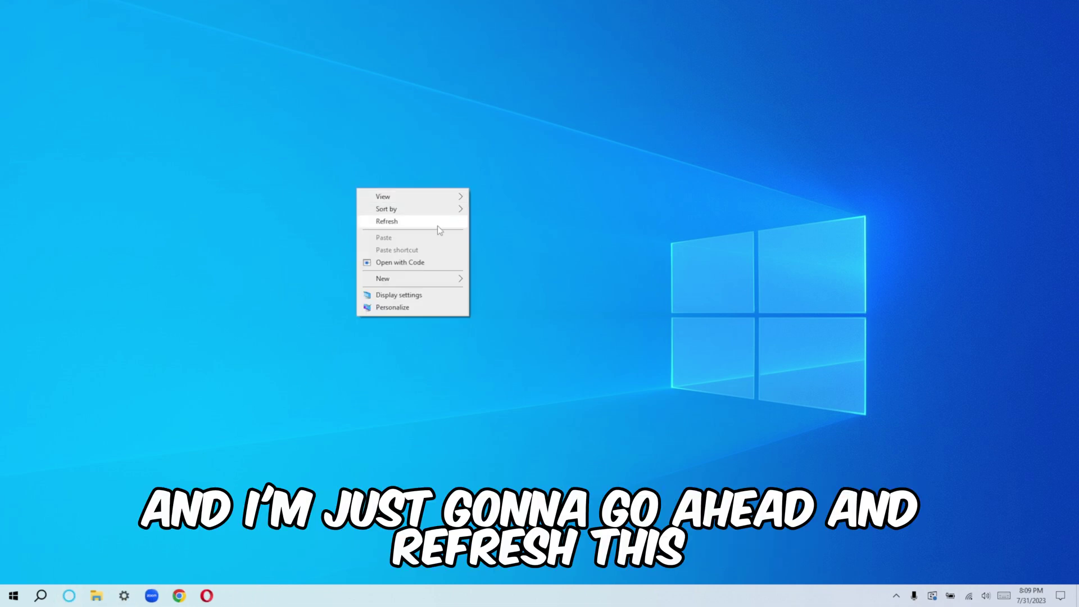
click(438, 225)
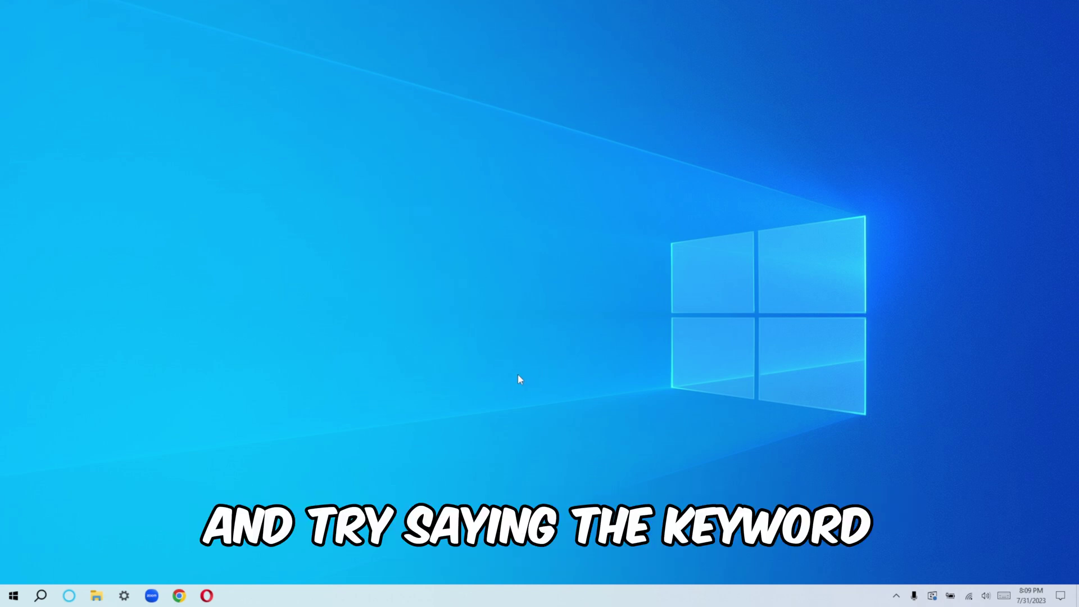